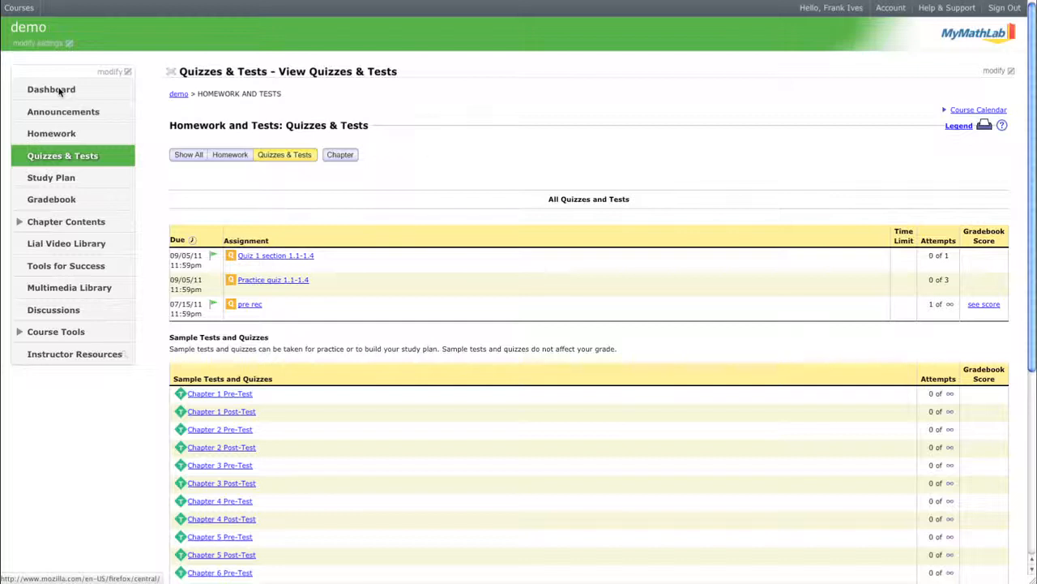
# Examine the prerequisite notes attached to the existing quizzes in the quiz list.
pyautogui.moveTo(209, 257)
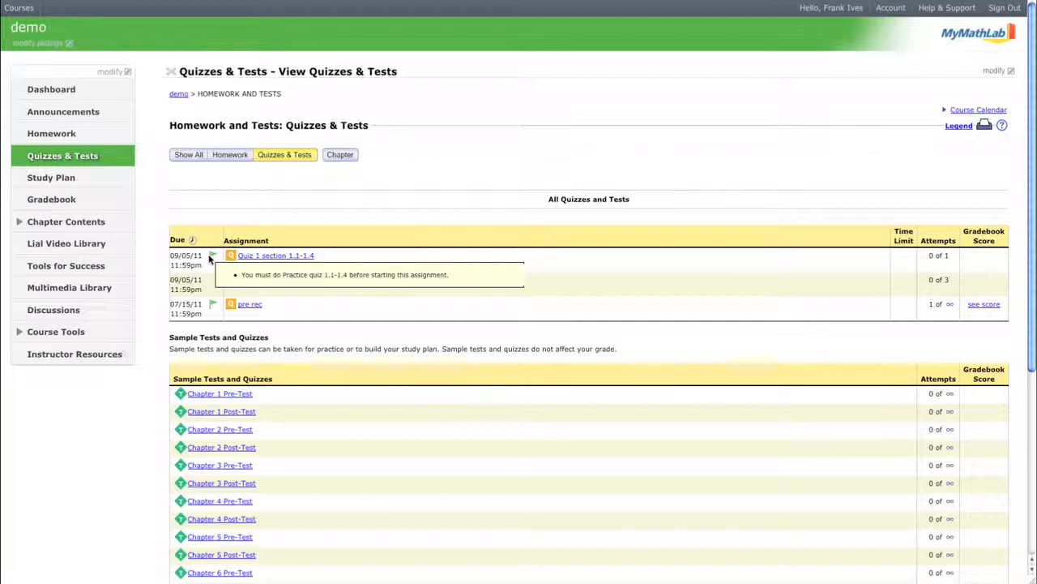
pyautogui.moveTo(213, 305)
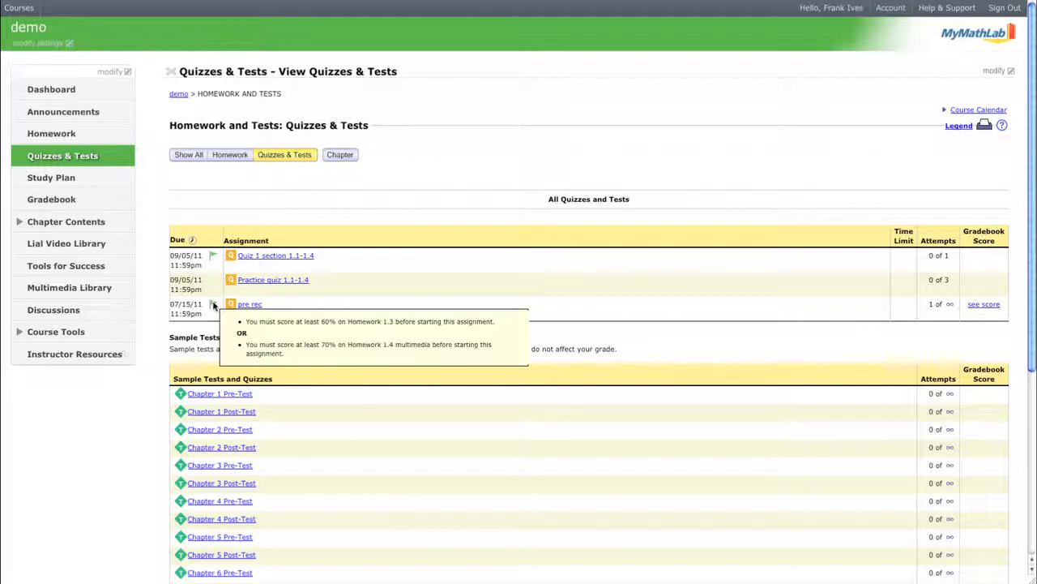
pyautogui.click(90, 159)
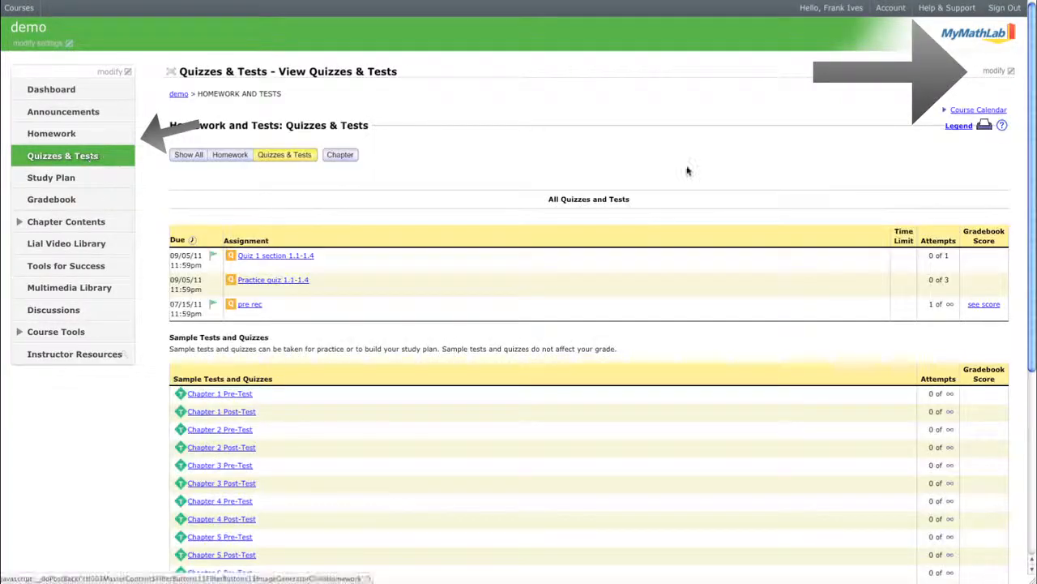
# Switch the Quizzes & Tests page to its manage view and start creating a new quiz.
pyautogui.click(996, 73)
pyautogui.click(977, 98)
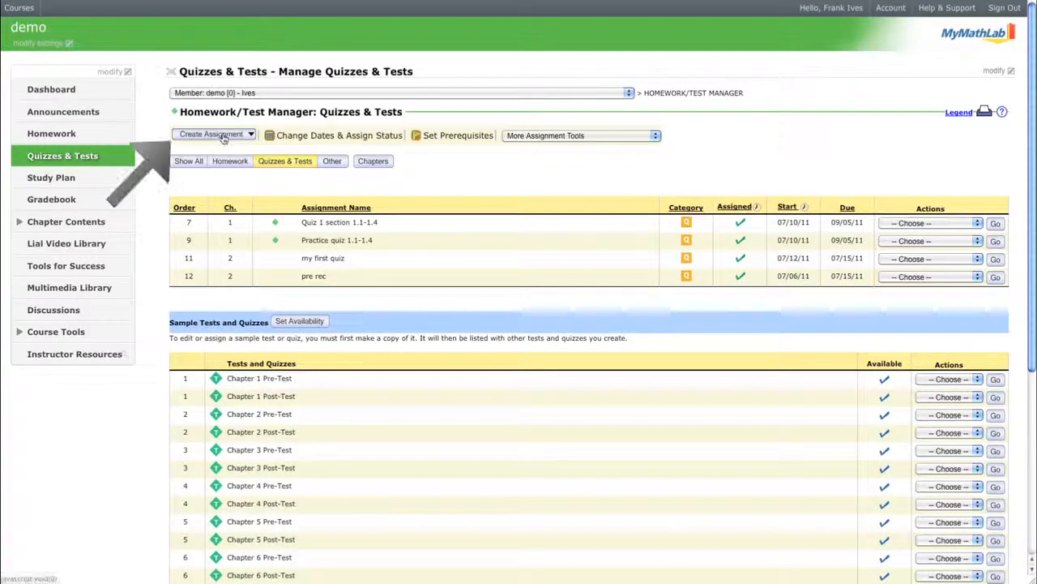
pyautogui.click(220, 135)
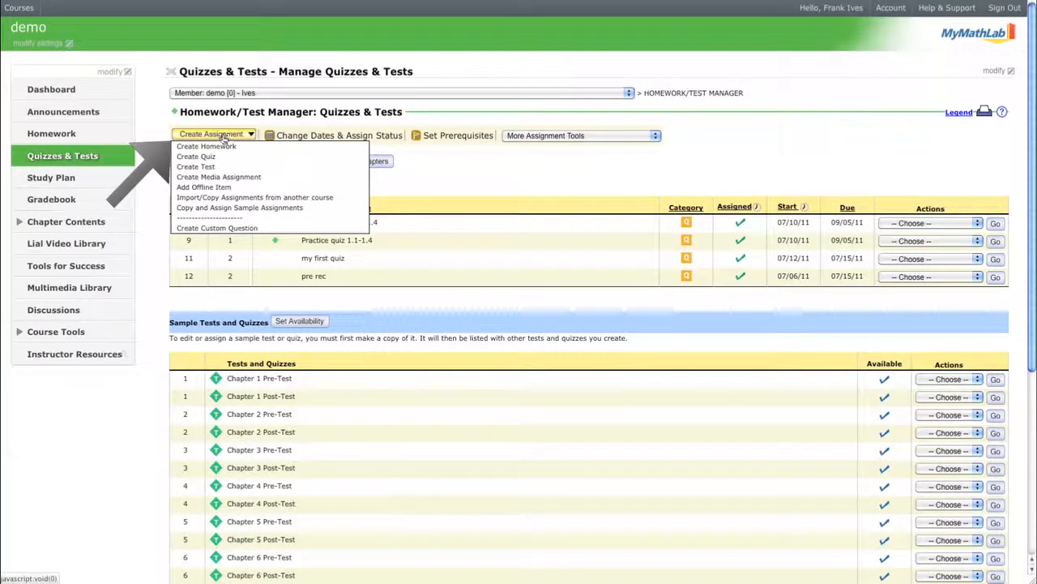
pyautogui.click(219, 159)
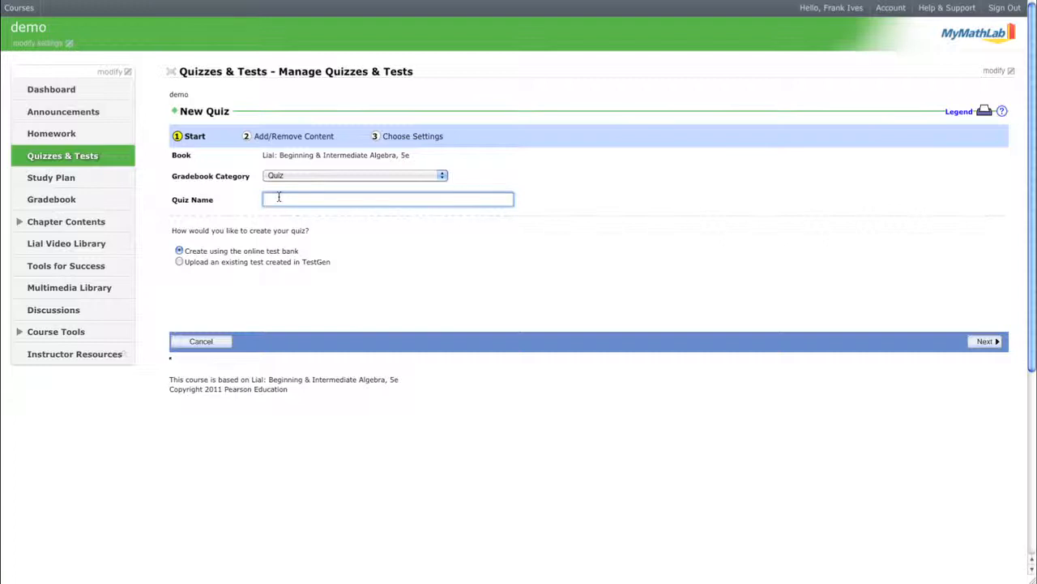
# Name the quiz practice and continue to adding content.
pyautogui.write('practice')
pyautogui.click(985, 343)
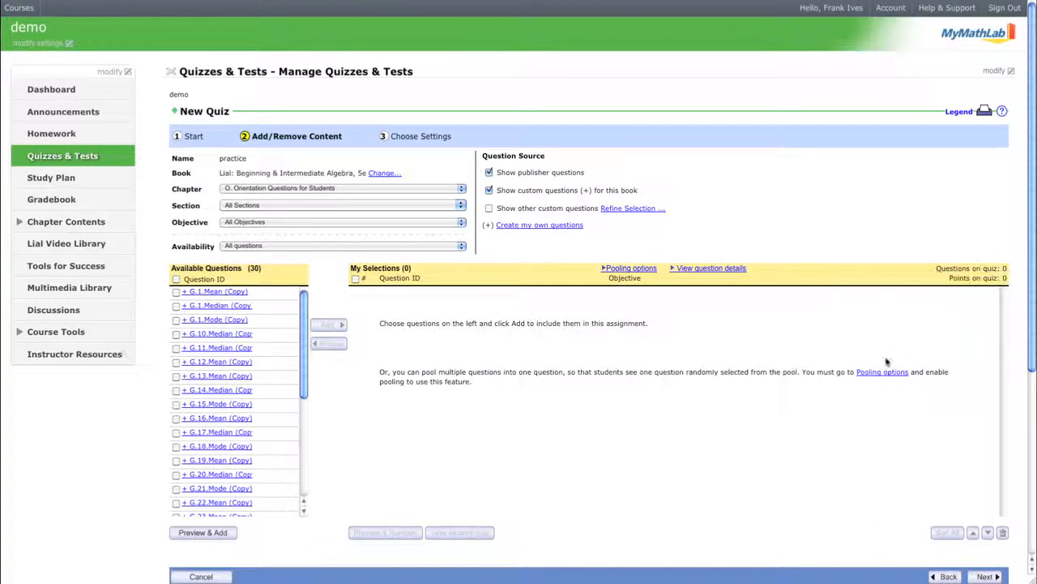
# Filter the available questions to chapter 1. The Real Number System, Section 1.3: Variables, Expressions, and Equations.
pyautogui.click(367, 191)
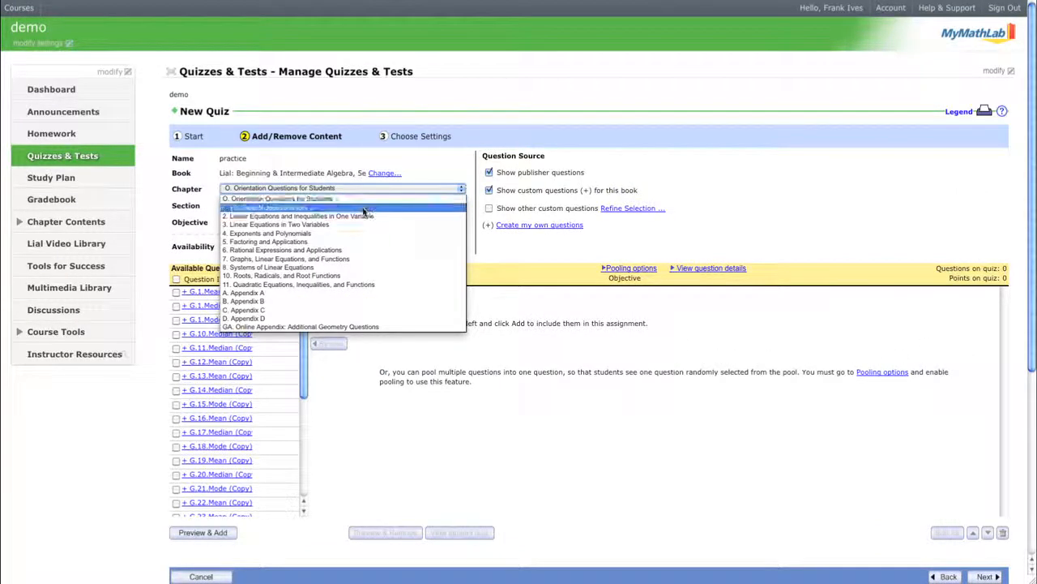
pyautogui.click(363, 210)
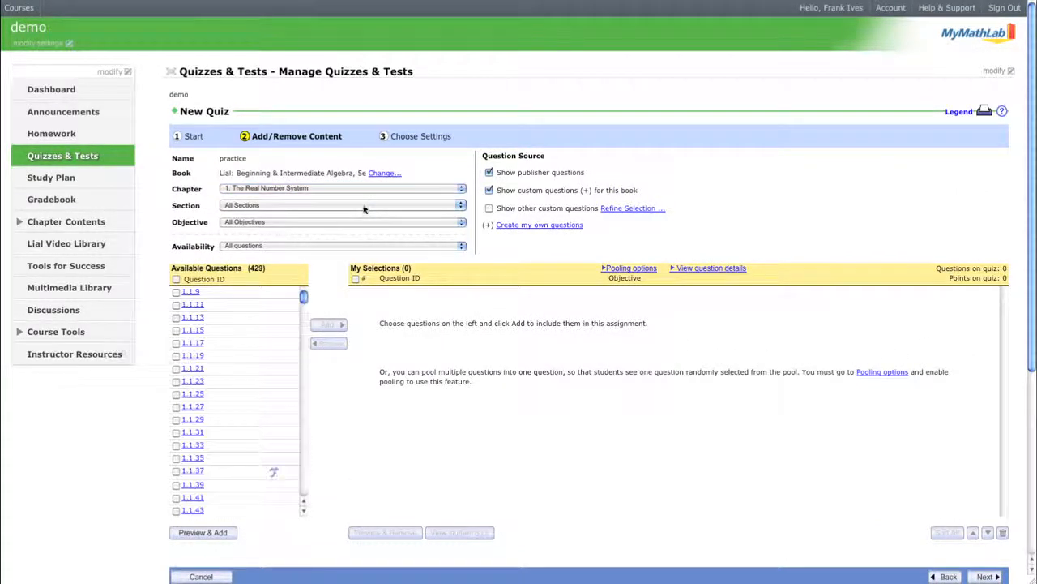
pyautogui.click(363, 206)
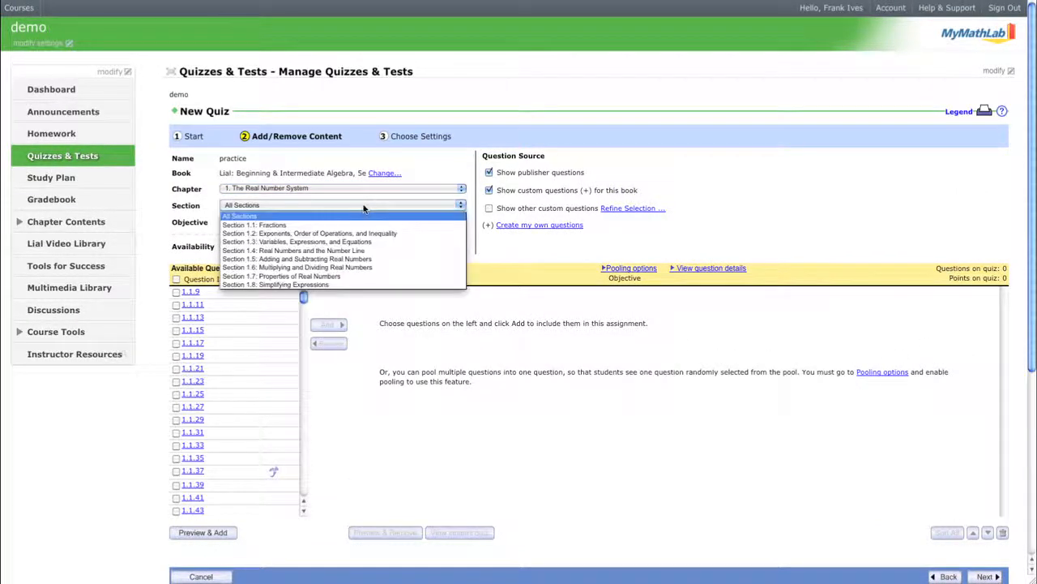
pyautogui.click(359, 245)
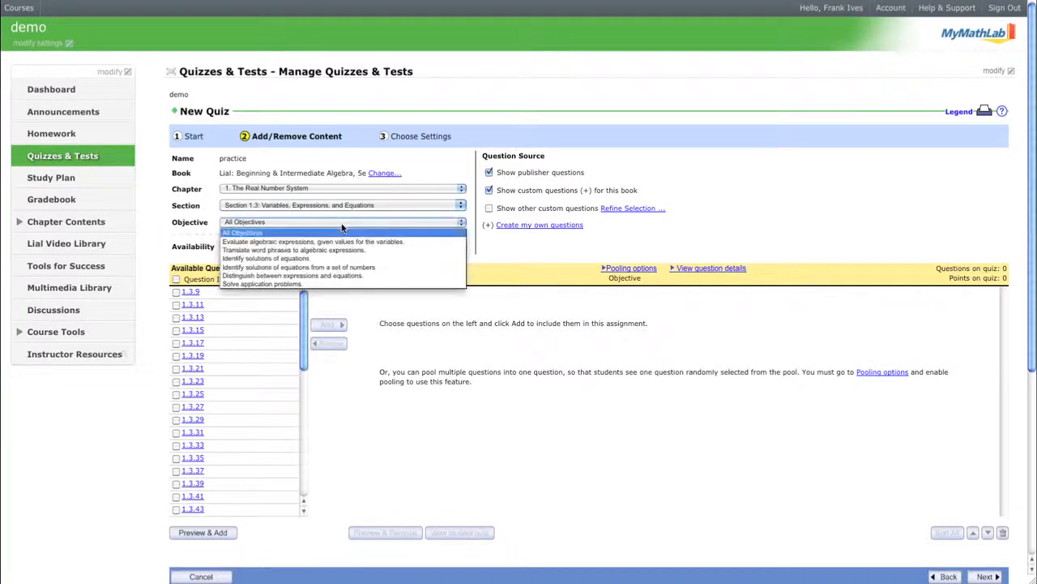
pyautogui.click(341, 223)
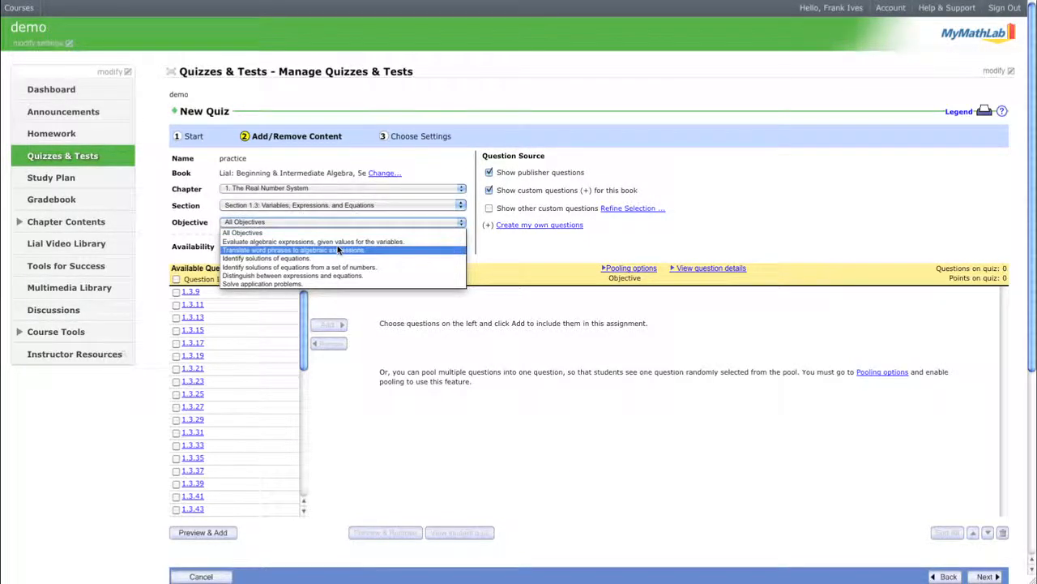
pyautogui.click(236, 233)
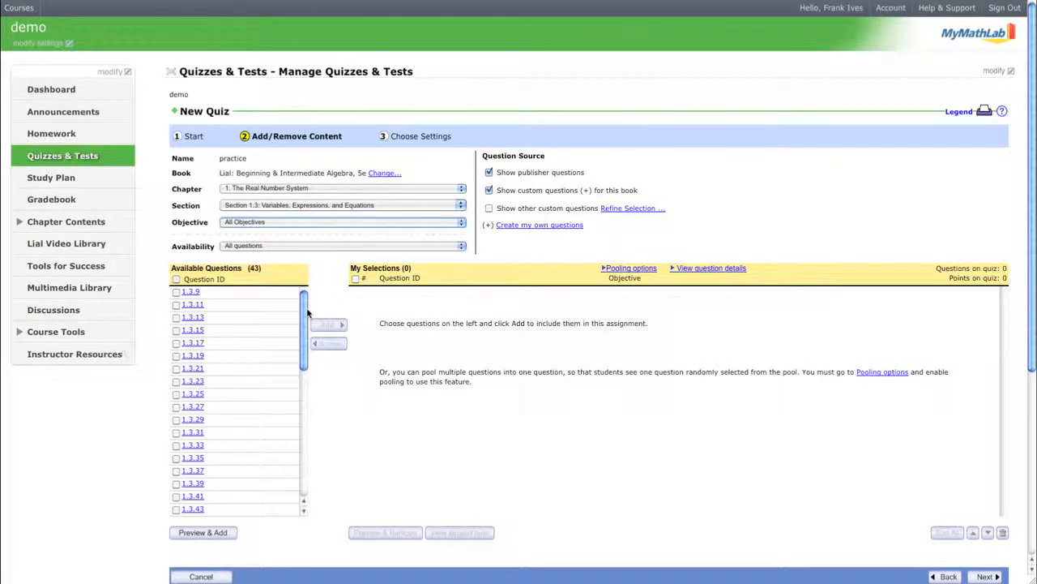
# Select questions 1.3.13 through 1.3.23 and add these six to the quiz.
pyautogui.click(176, 318)
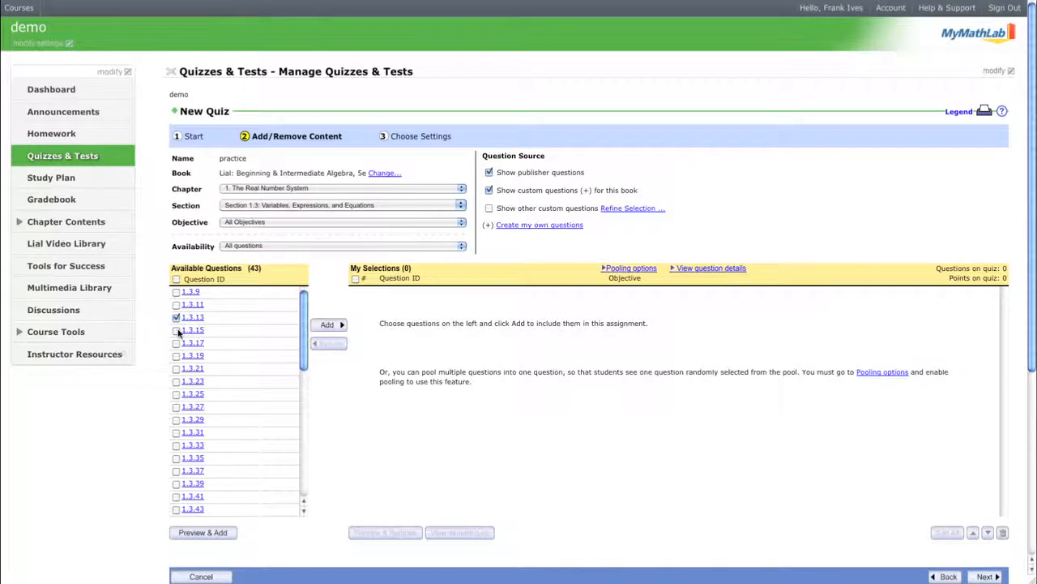
pyautogui.click(176, 330)
pyautogui.click(176, 343)
pyautogui.click(176, 356)
pyautogui.click(176, 369)
pyautogui.click(176, 382)
pyautogui.click(328, 326)
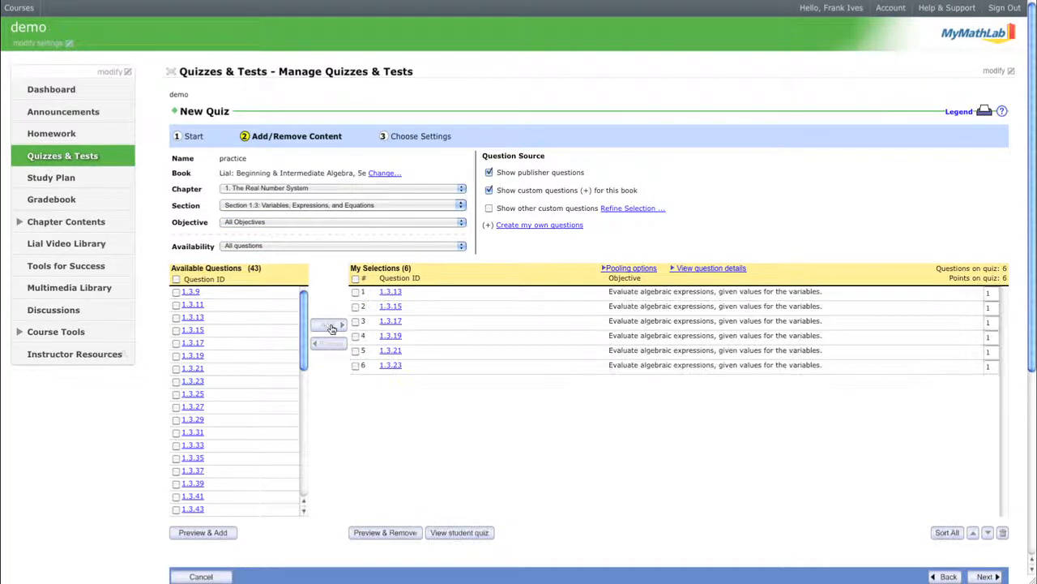
# Continue to the settings and set the quiz's due date to 7/15/2011.
pyautogui.click(985, 576)
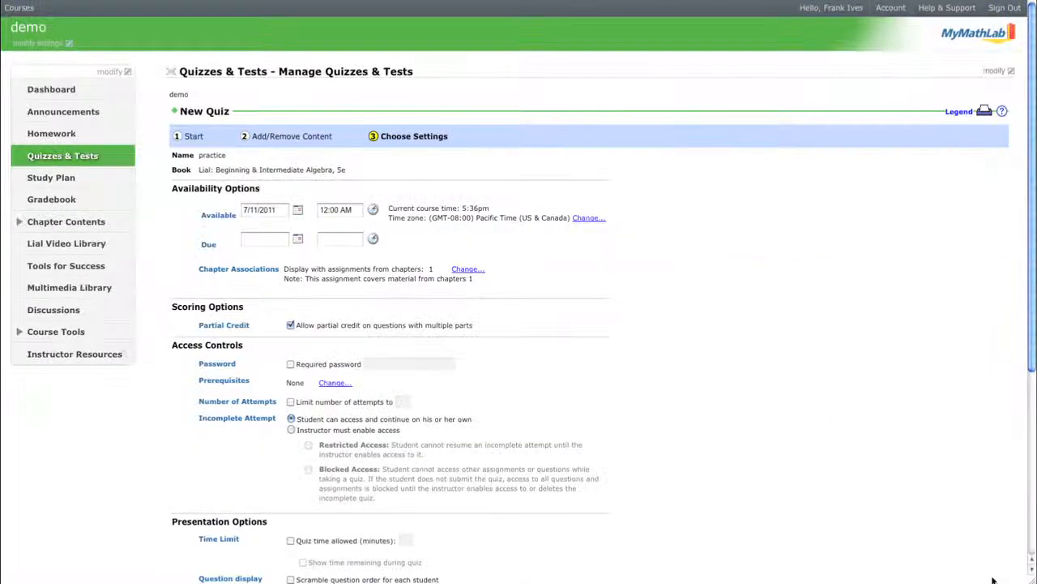
pyautogui.click(297, 237)
pyautogui.click(349, 313)
pyautogui.rightClick(348, 314)
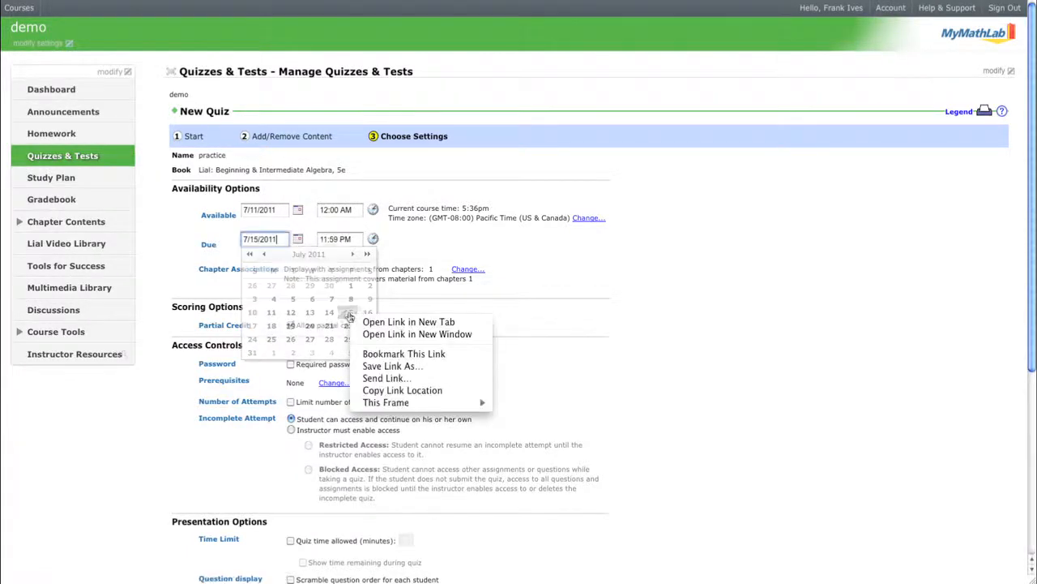
pyautogui.click(349, 277)
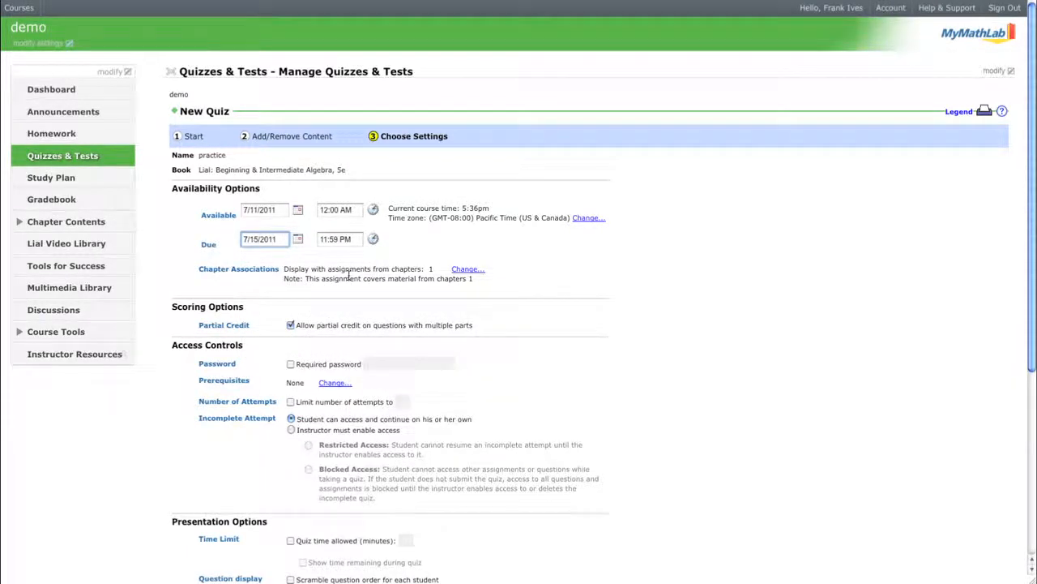
# Open the prerequisites dialog, show homework items, and choose Homework 1.3 as the first prerequisite.
pyautogui.scroll(-3, 350, 278)
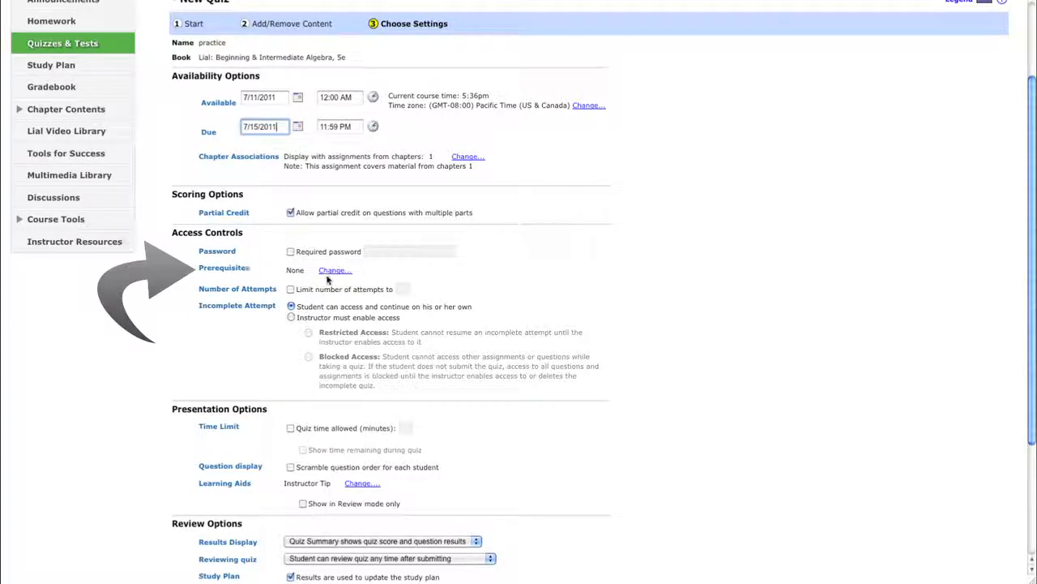
pyautogui.click(334, 271)
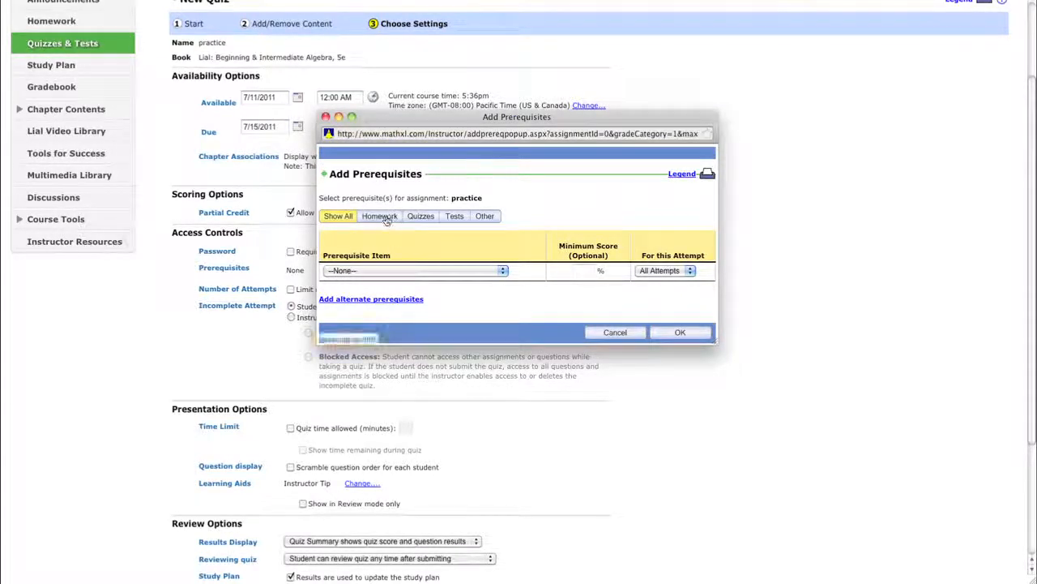
pyautogui.click(388, 220)
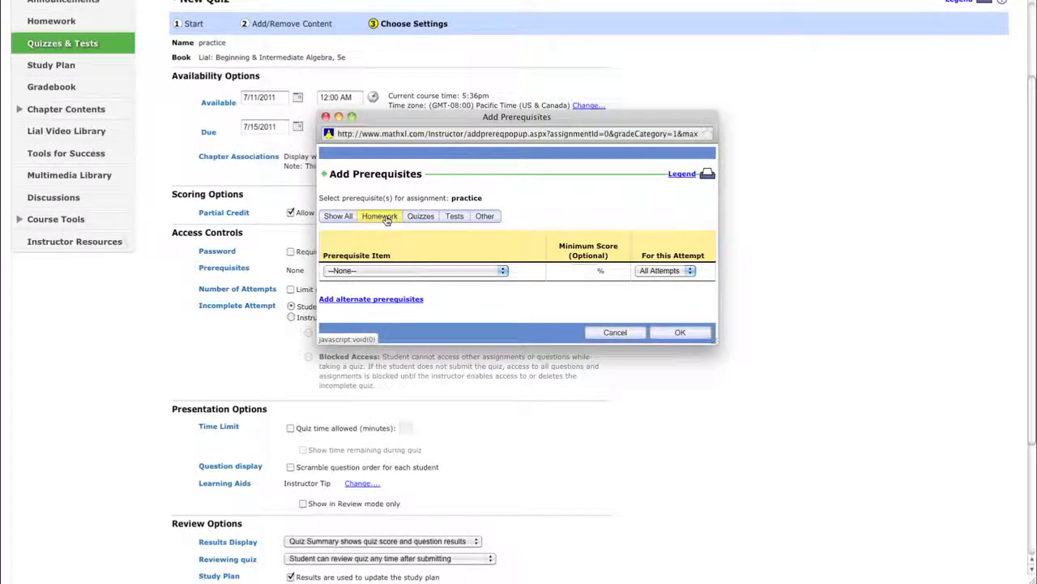
pyautogui.click(396, 270)
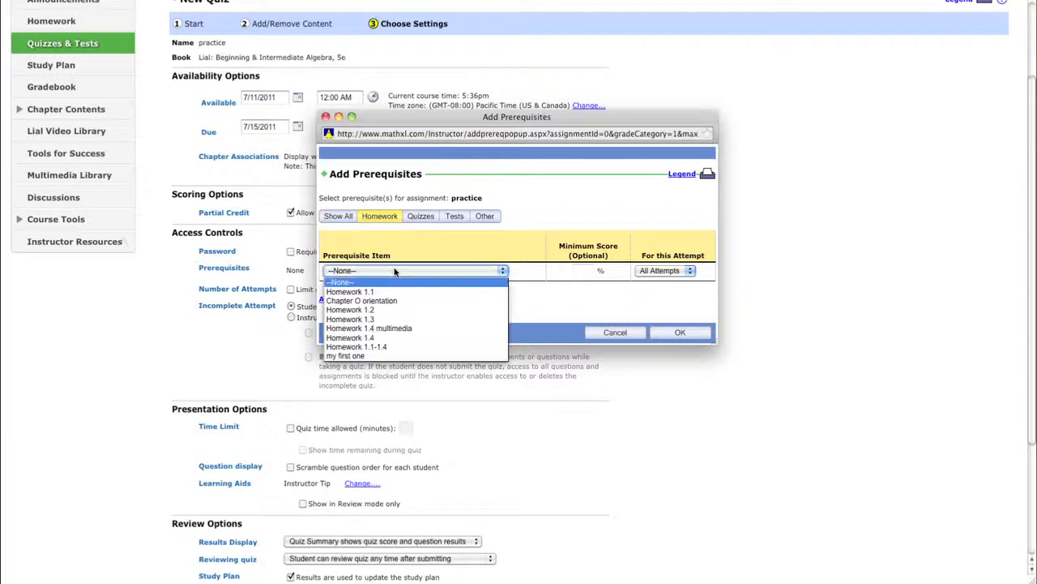
pyautogui.click(398, 319)
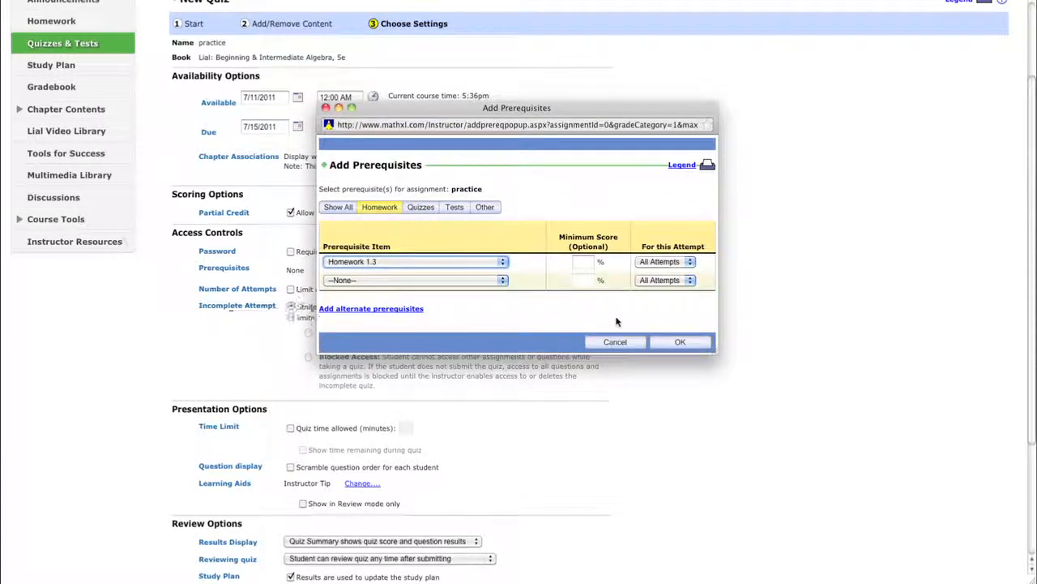
# Set the minimum score for Homework 1.3 to 60% for all attempts.
pyautogui.click(586, 264)
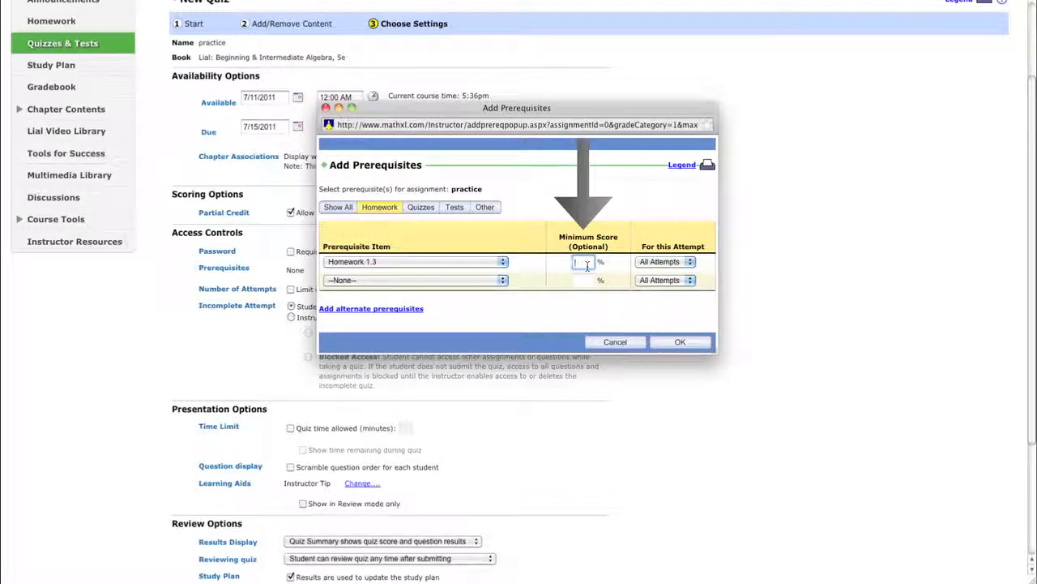
pyautogui.write('60')
pyautogui.click(541, 255)
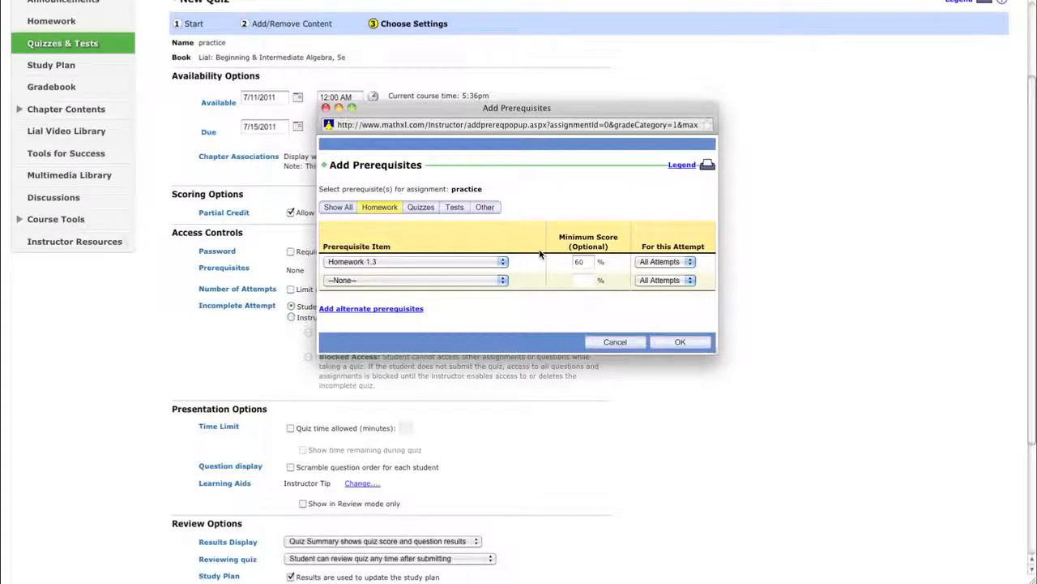
pyautogui.click(680, 264)
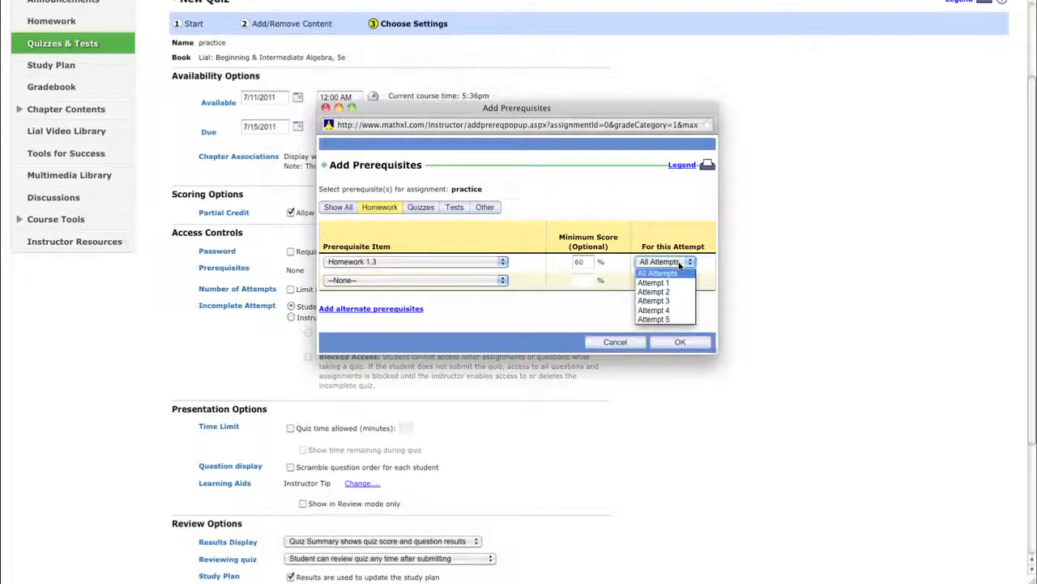
pyautogui.click(677, 273)
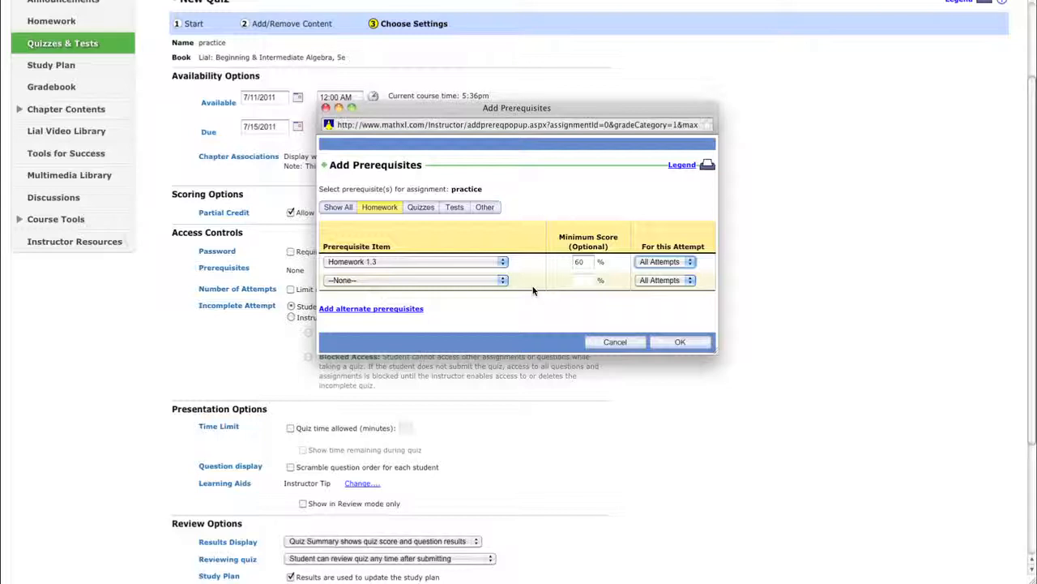
# Add Homework 1.2 and Homework 1.1-1.4 as further prerequisites.
pyautogui.click(445, 281)
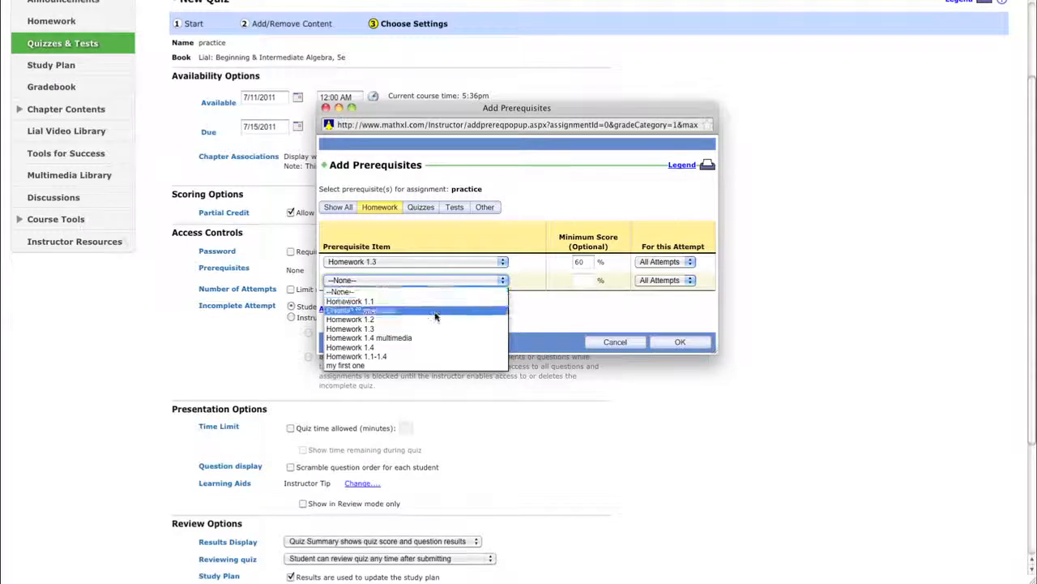
pyautogui.click(435, 319)
pyautogui.click(446, 284)
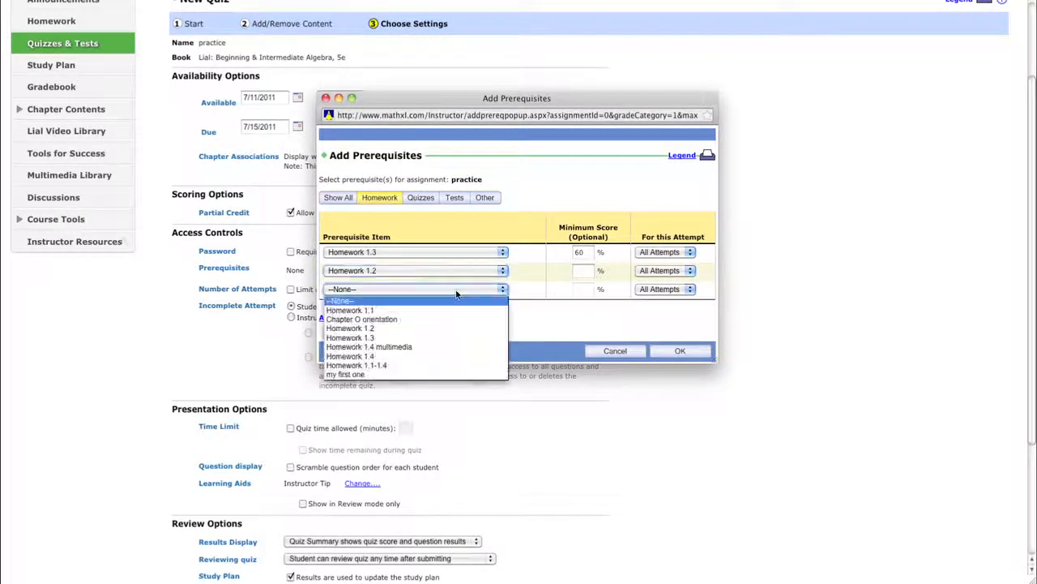
pyautogui.click(445, 369)
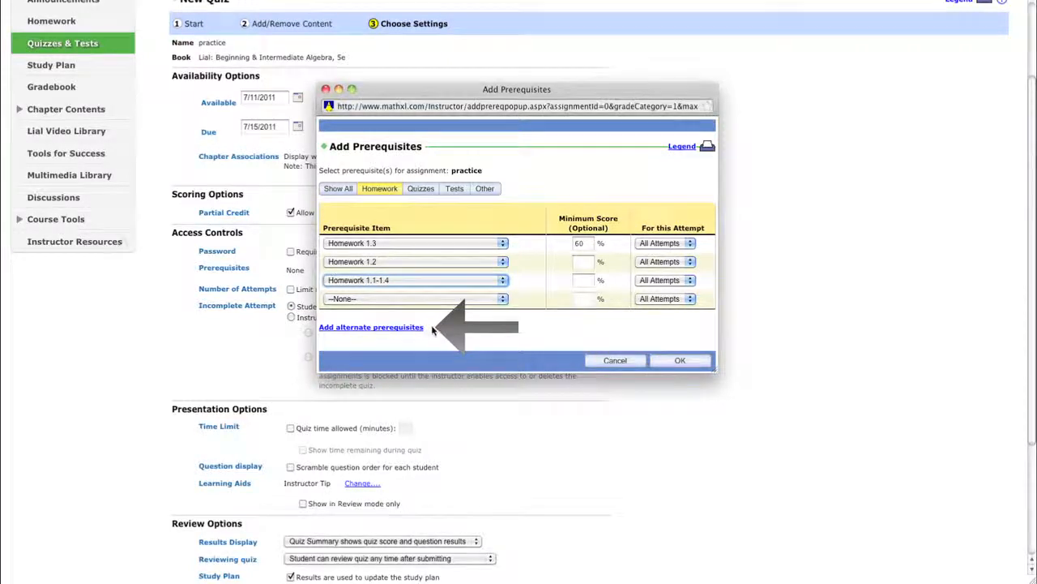
# Add an alternate prerequisite set containing Homework 1.4 multimedia and confirm the prerequisites.
pyautogui.click(408, 327)
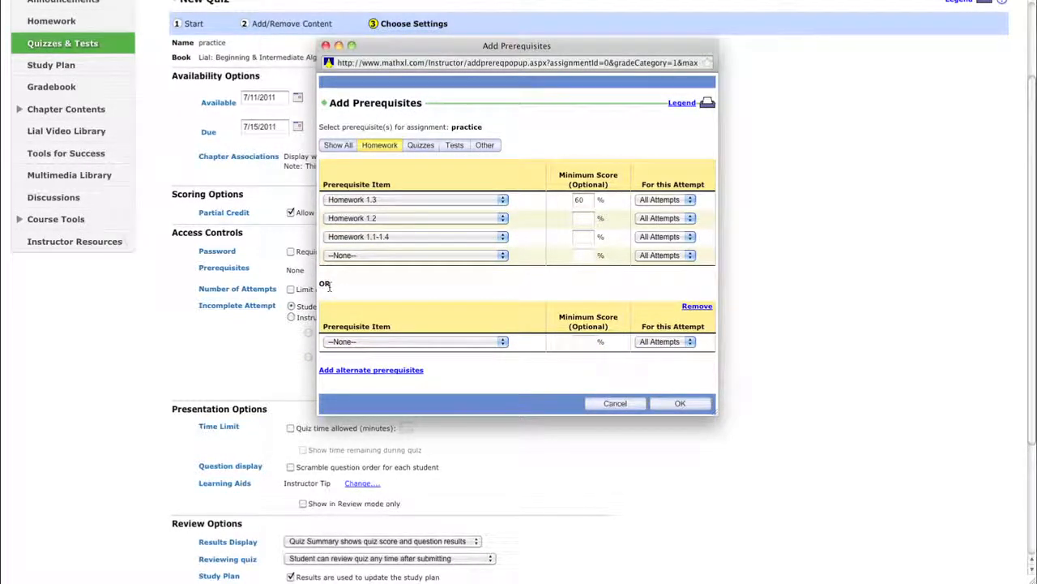
pyautogui.click(413, 346)
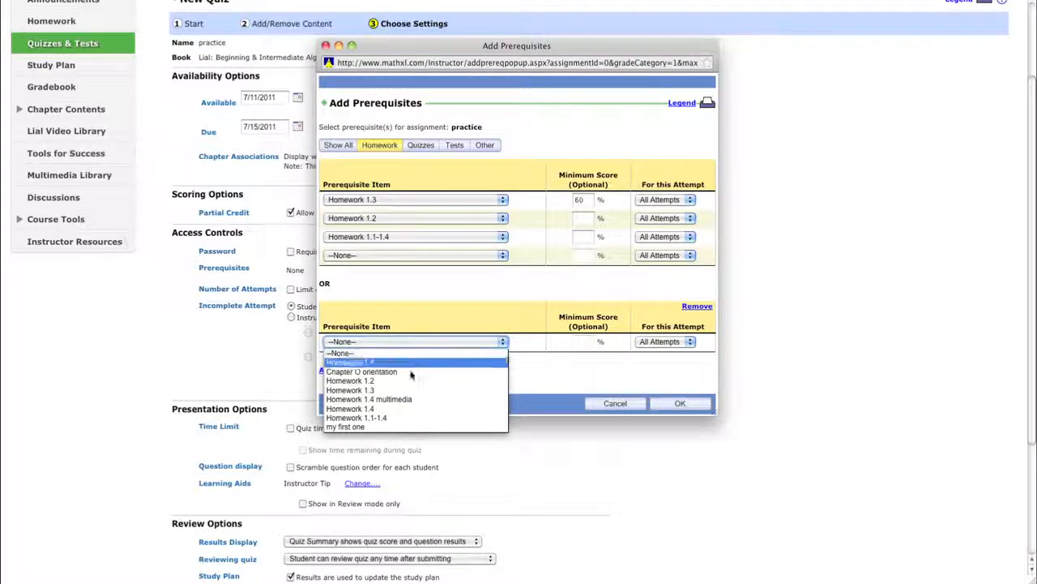
pyautogui.click(405, 399)
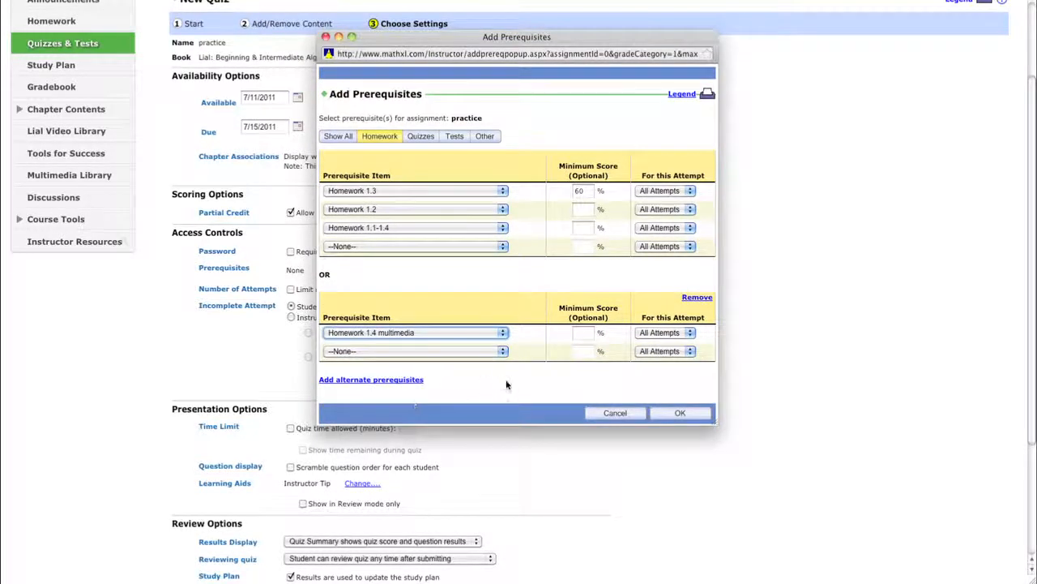
pyautogui.click(582, 333)
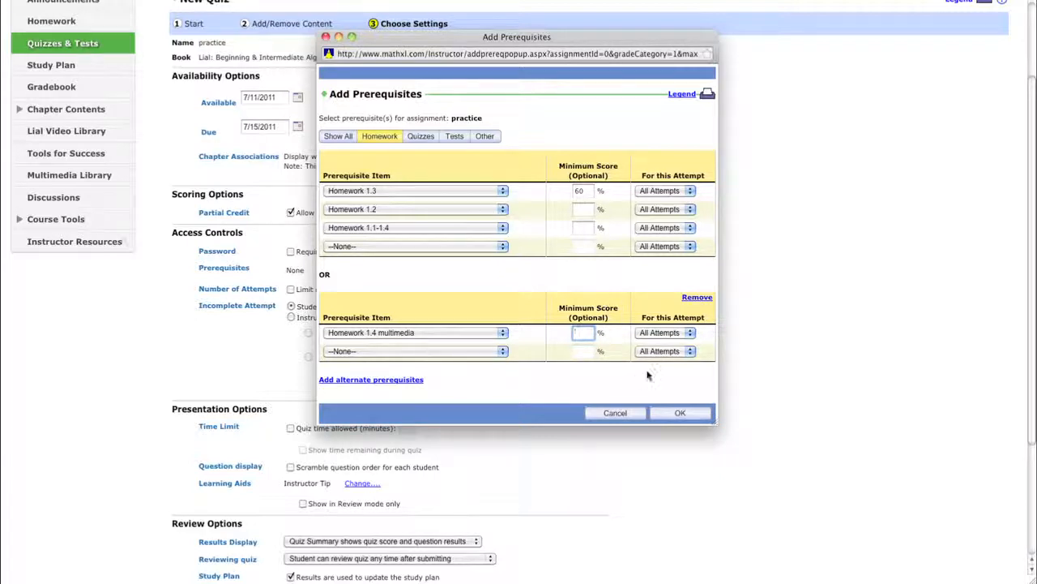
pyautogui.click(683, 413)
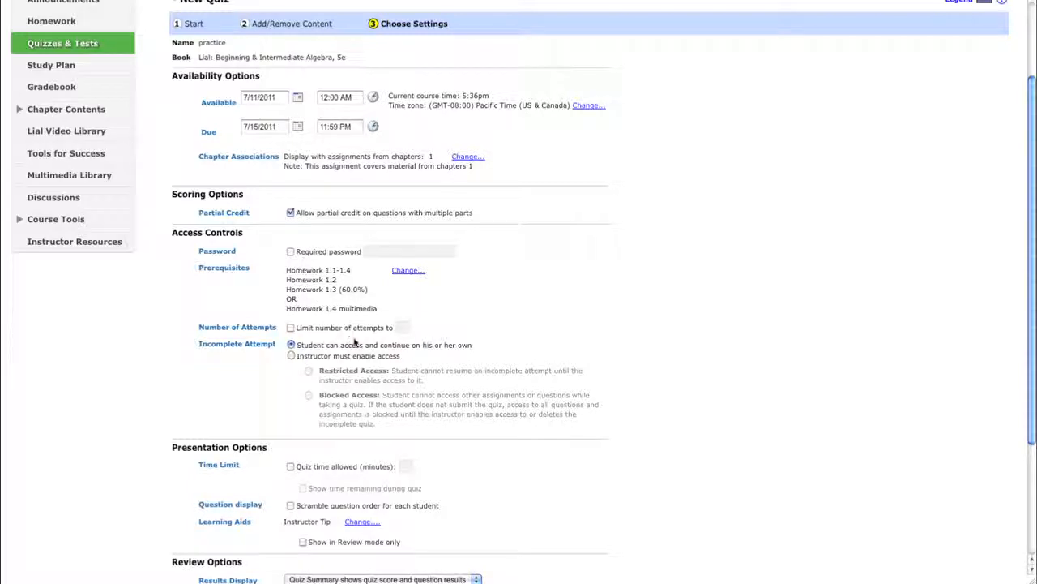
# Save and assign the practice quiz.
pyautogui.scroll(-4, 376, 342)
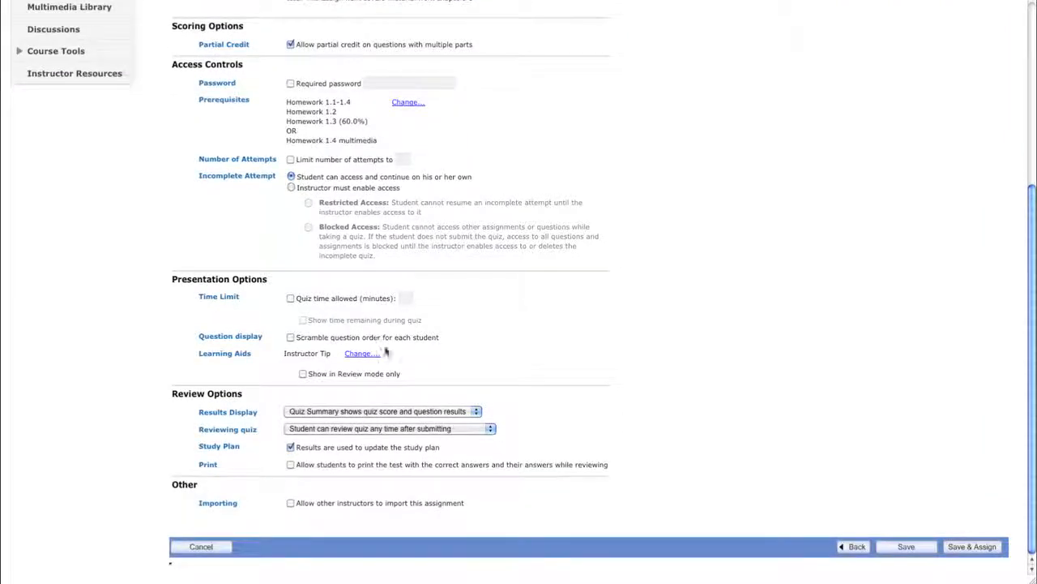
pyautogui.click(973, 548)
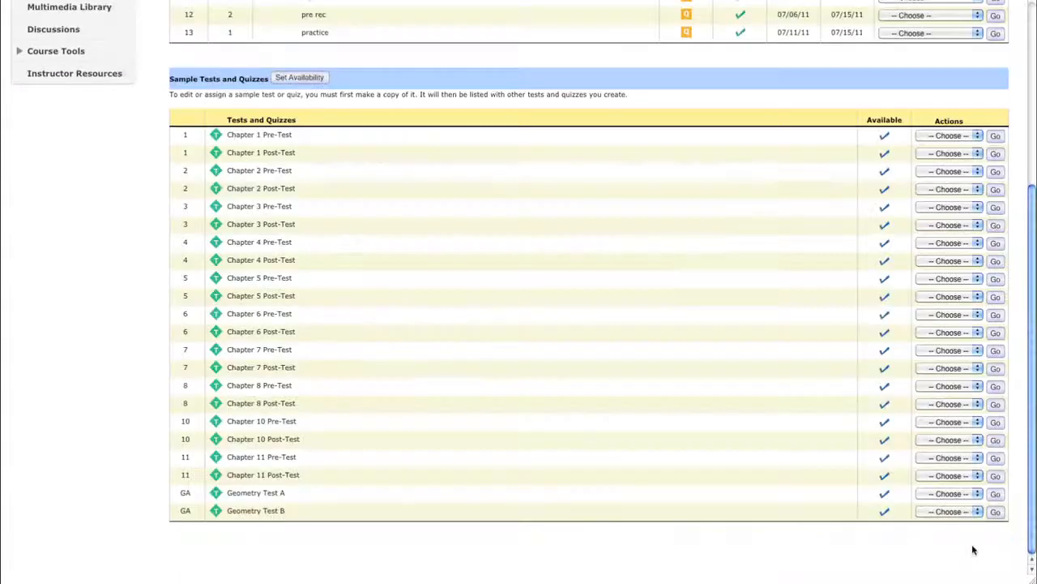
# Return to the student quiz list and check the prerequisite note on the practice quiz.
pyautogui.scroll(3, 665, 378)
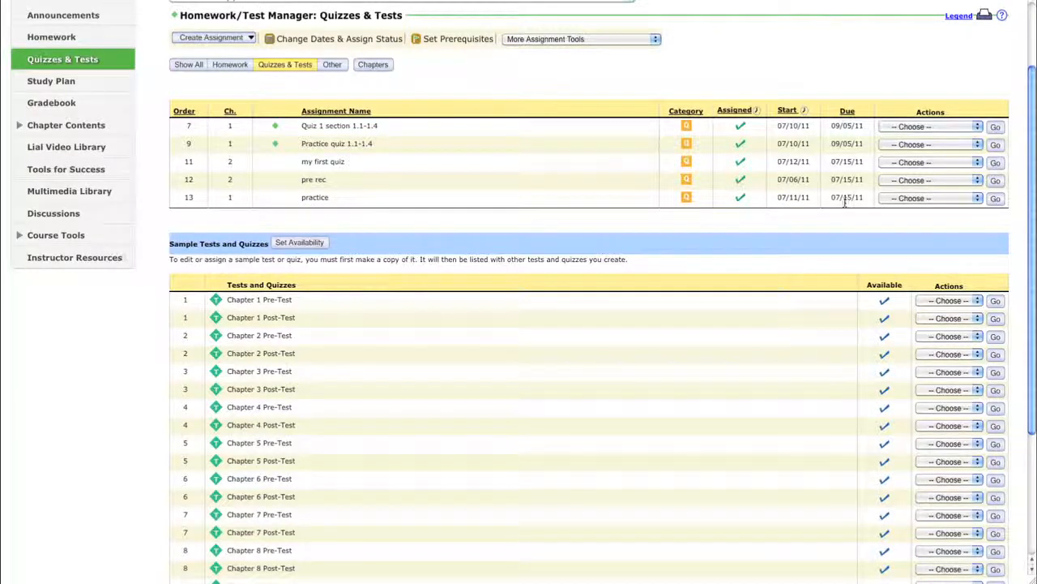
pyautogui.click(88, 62)
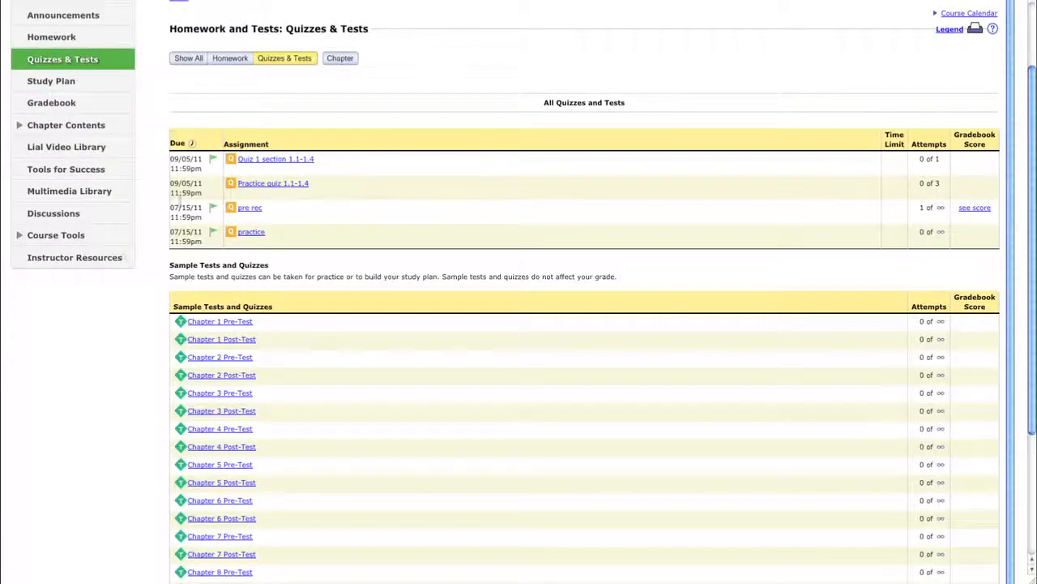
pyautogui.moveTo(213, 231)
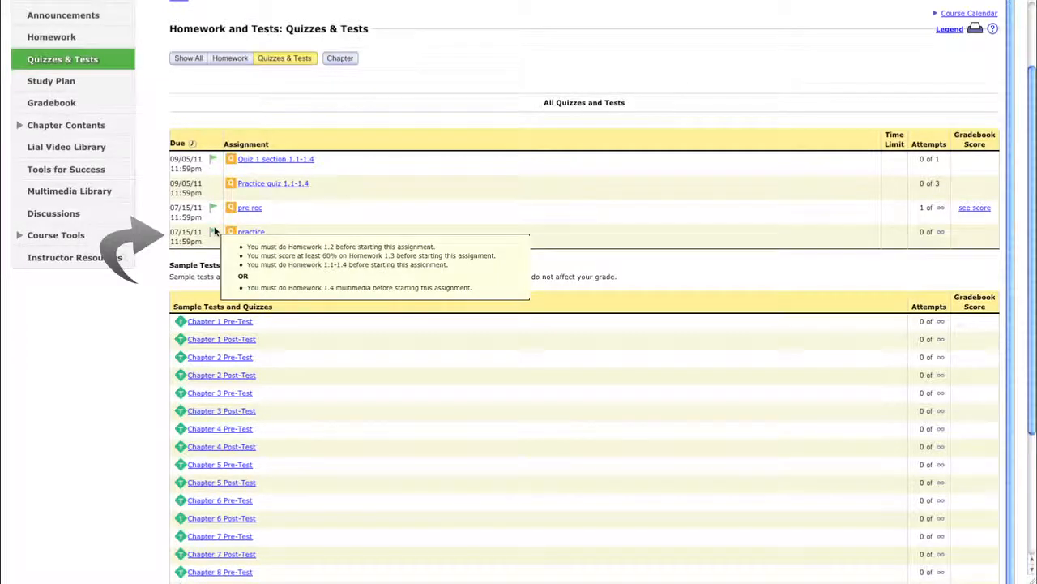